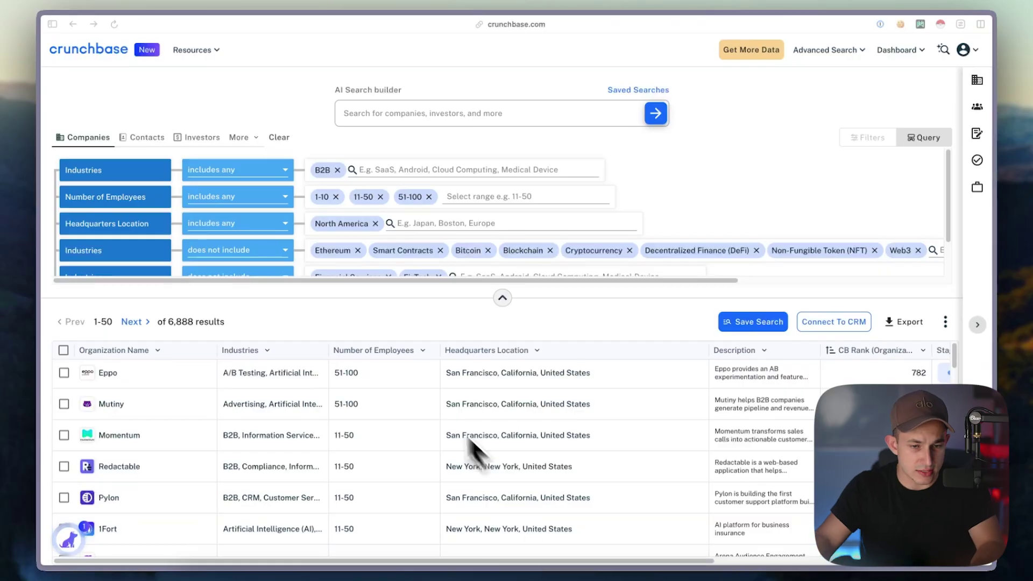
Bring up the browser's address bar to leave the filtered Crunchbase results.
key(super+l)
Load leadacademy.io and scroll the homepage down to the Lead Academy Tools cards.
text(lead)
key(Return)
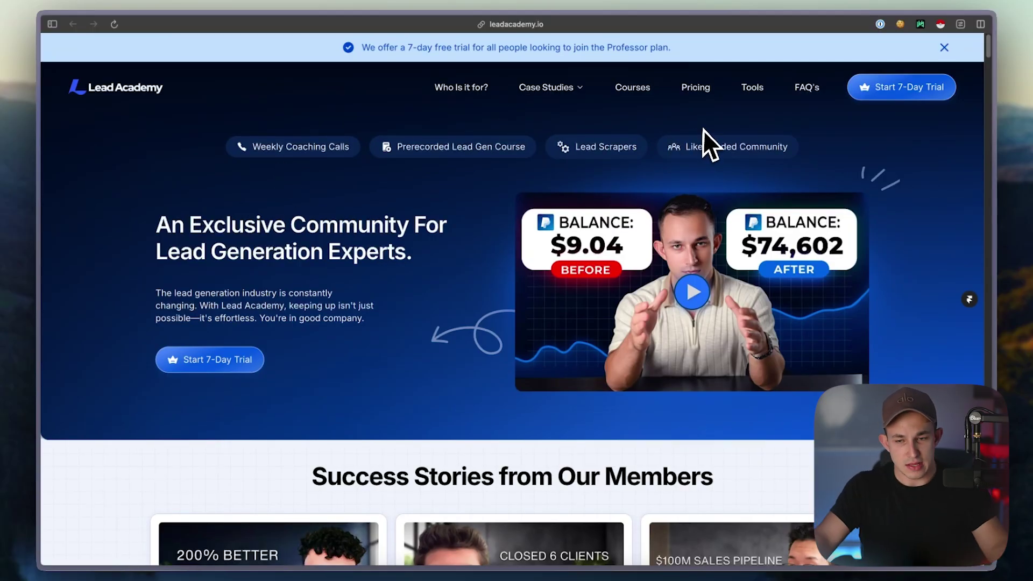
scroll(708, 126, down, 15)
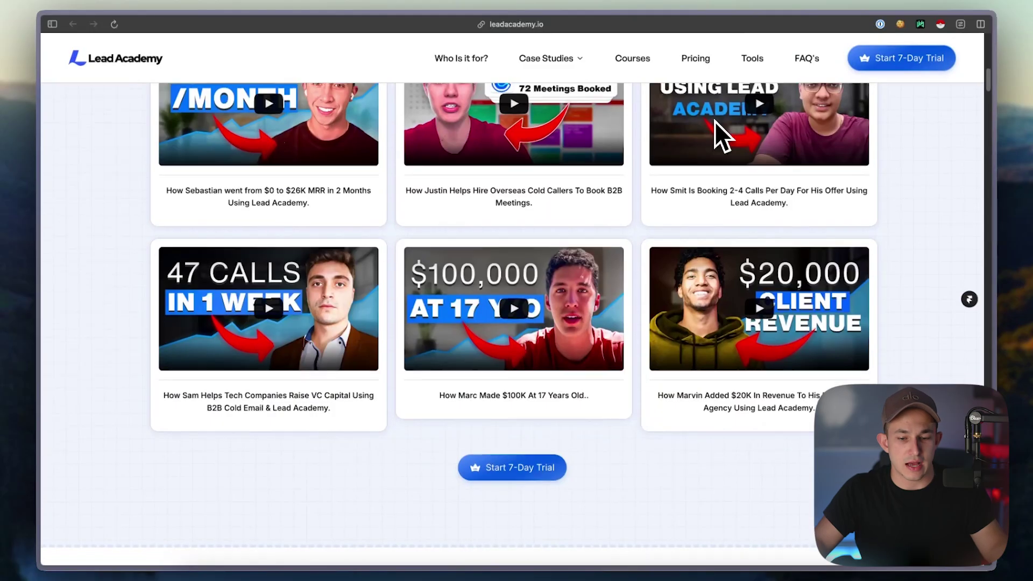
scroll(708, 119, down, 5)
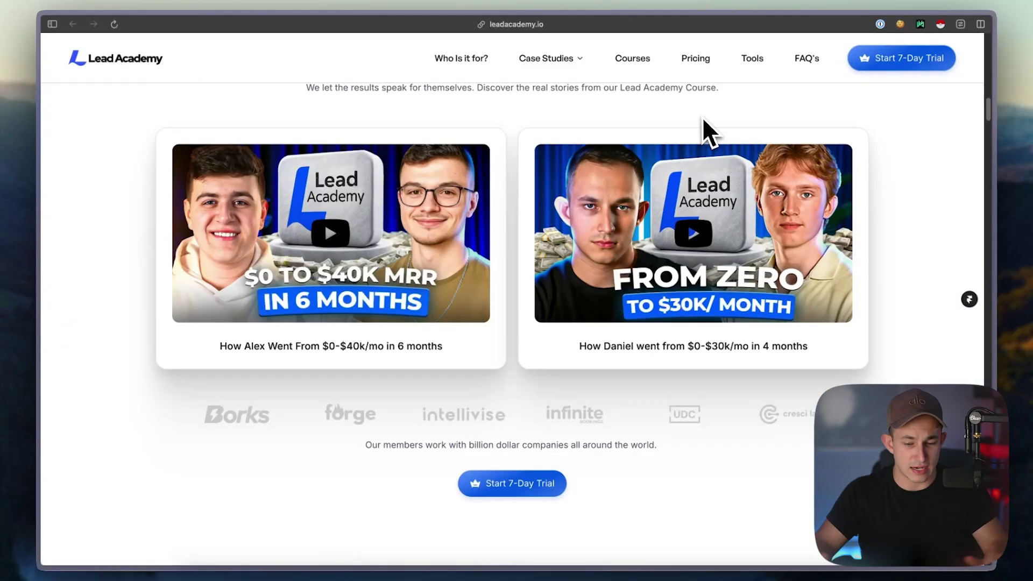
scroll(702, 116, down, 10)
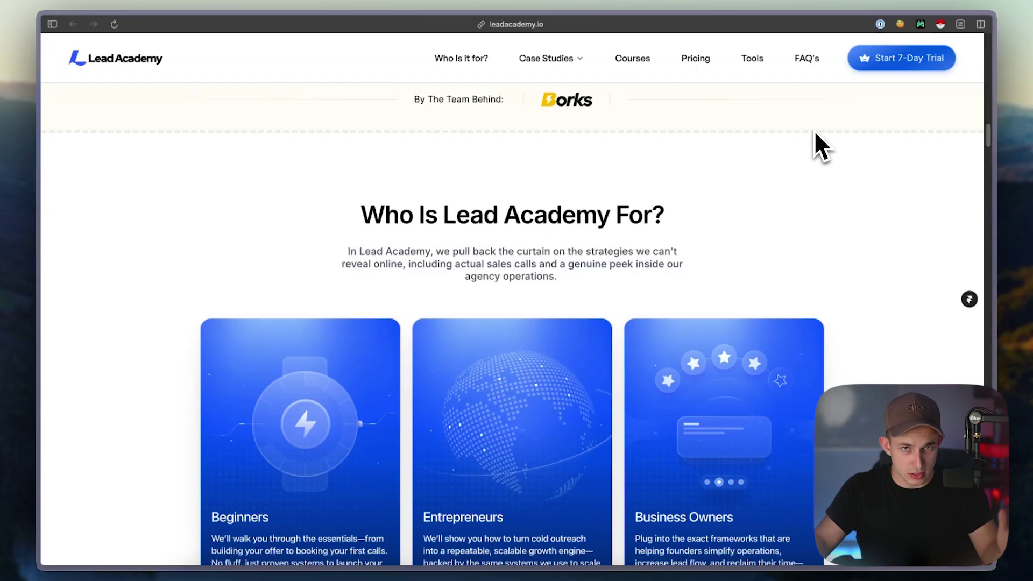
scroll(814, 130, down, 20)
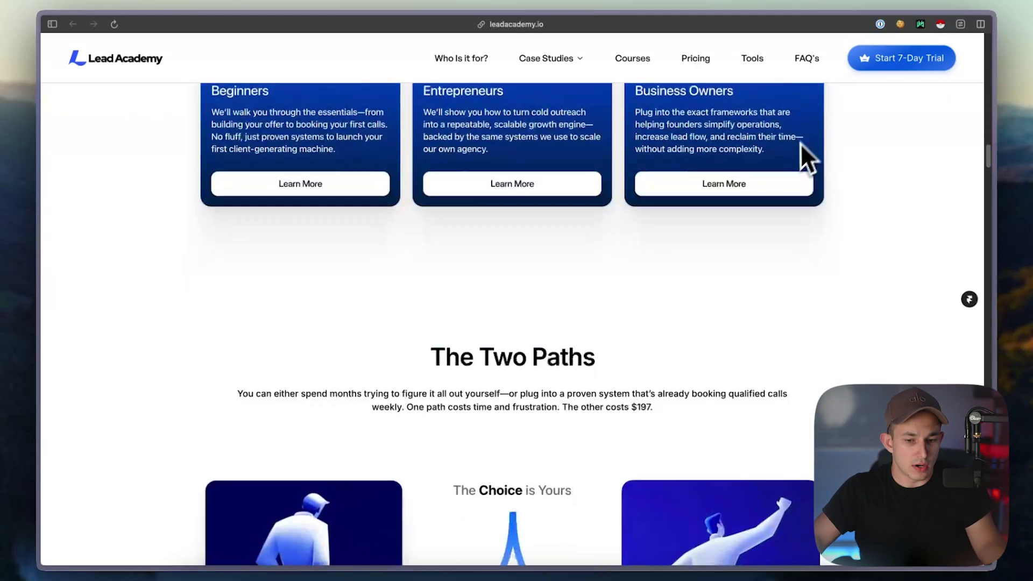
scroll(771, 227, down, 20)
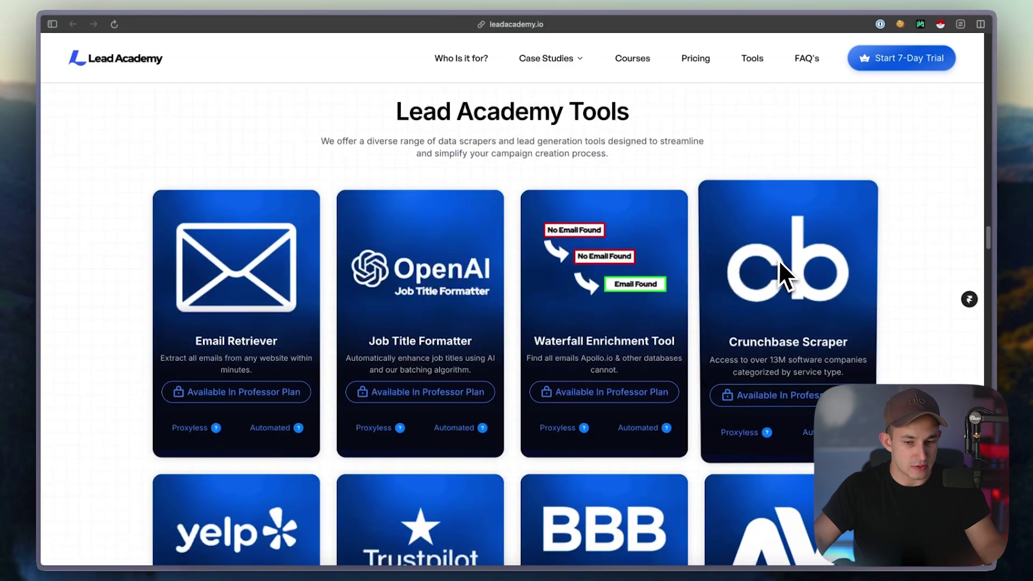
scroll(778, 232, down, 5)
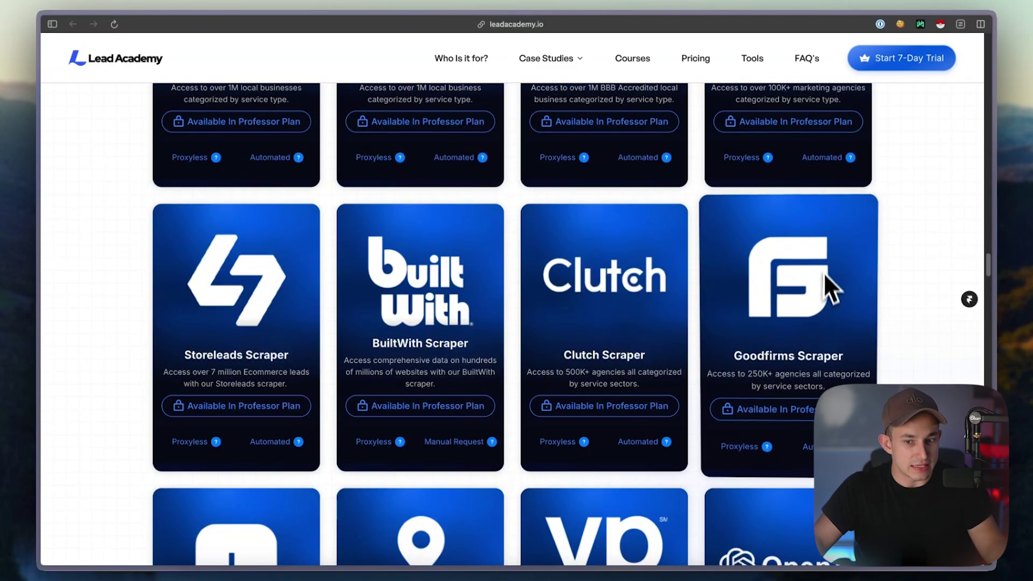
scroll(820, 269, down, 2)
In Discord, open the Lead Academy server's pro-chat channel and type /export.
click(429, 569)
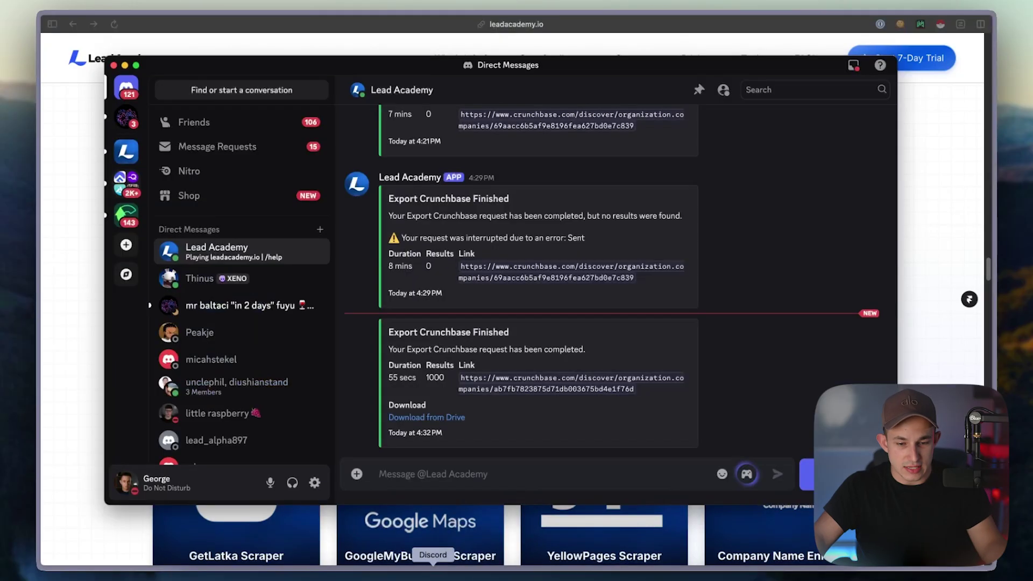
click(135, 159)
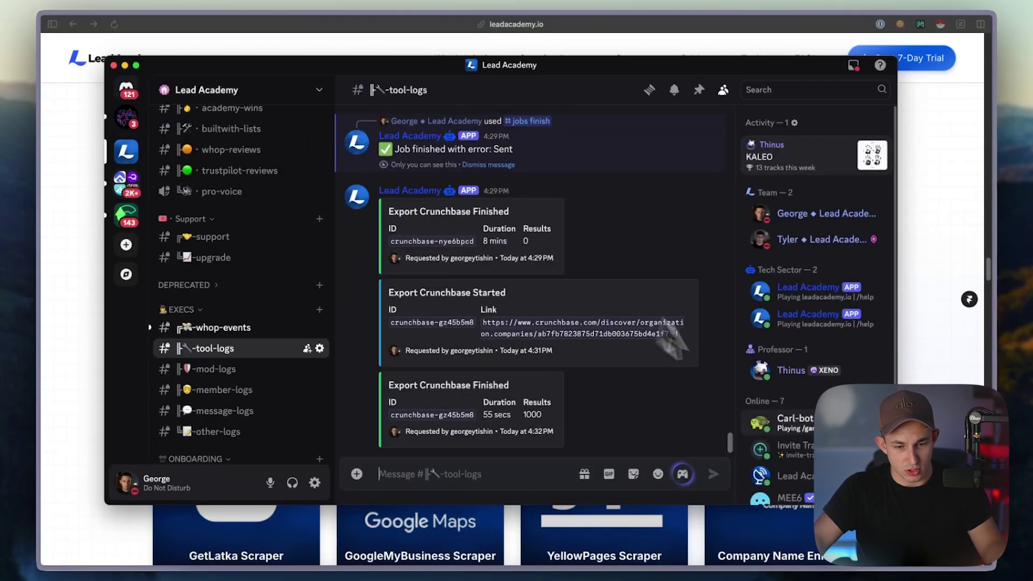
scroll(295, 269, up, 3)
scroll(289, 283, up, 5)
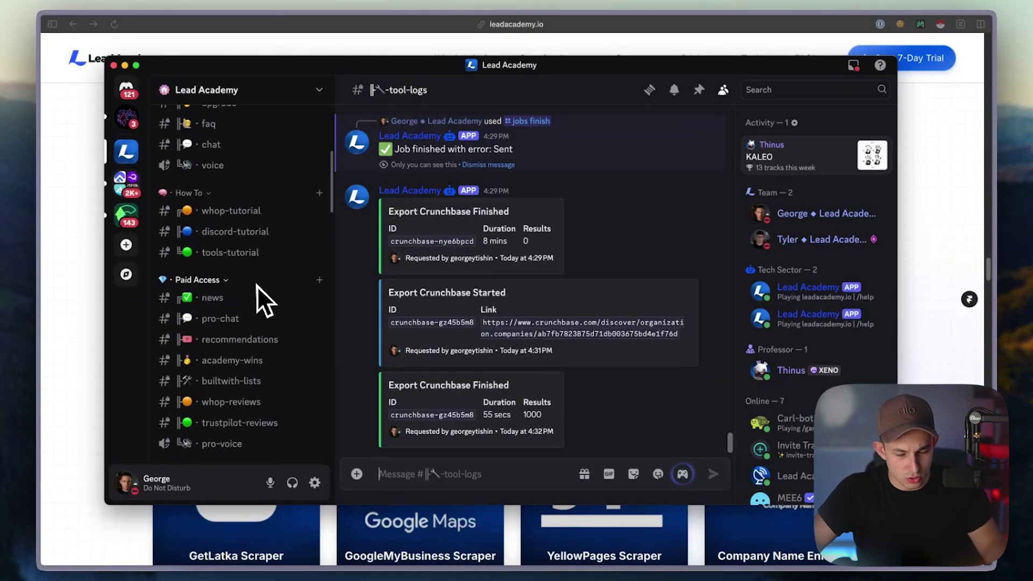
scroll(253, 302, up, 5)
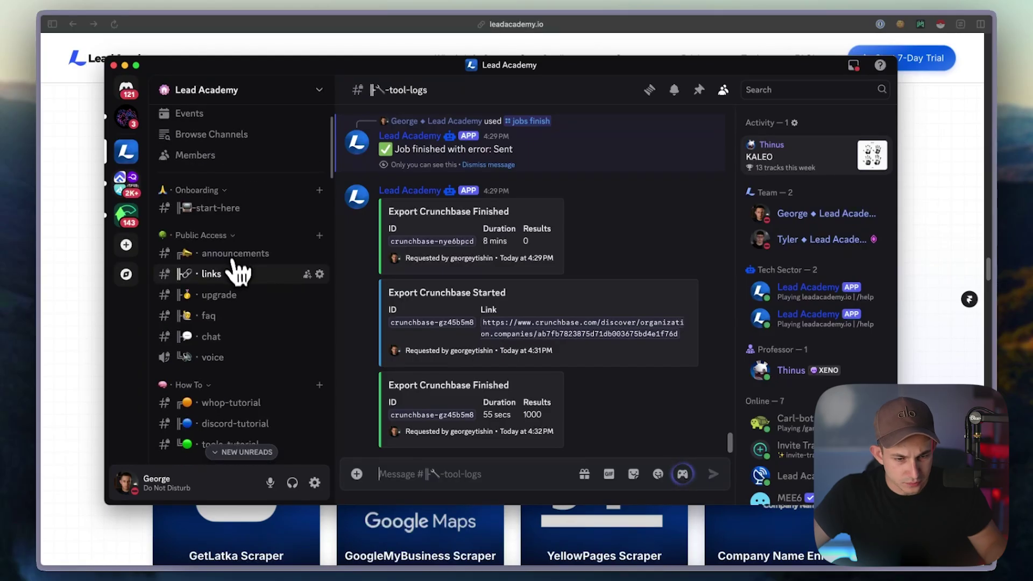
scroll(237, 306, down, 5)
click(226, 308)
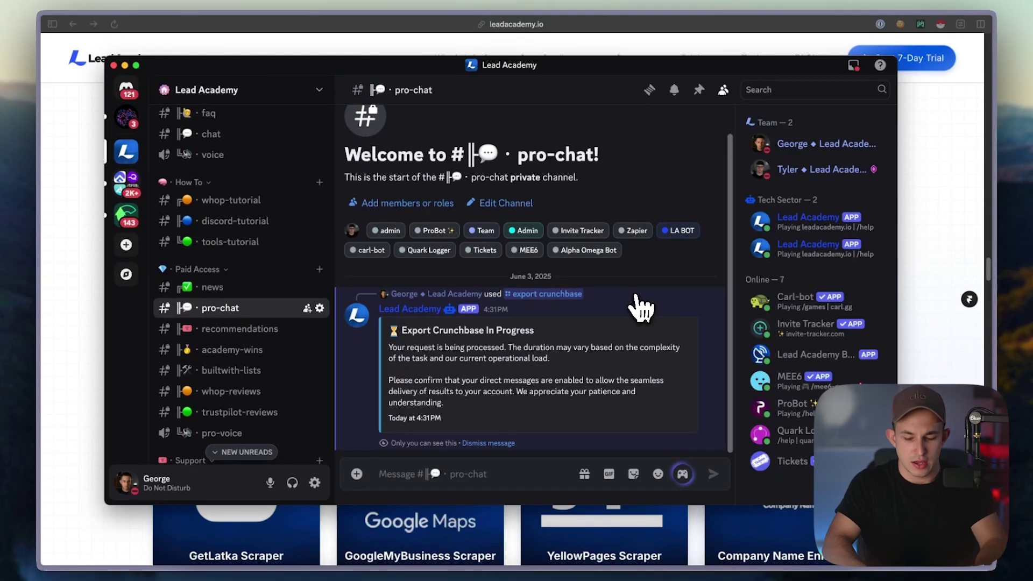
text(/export)
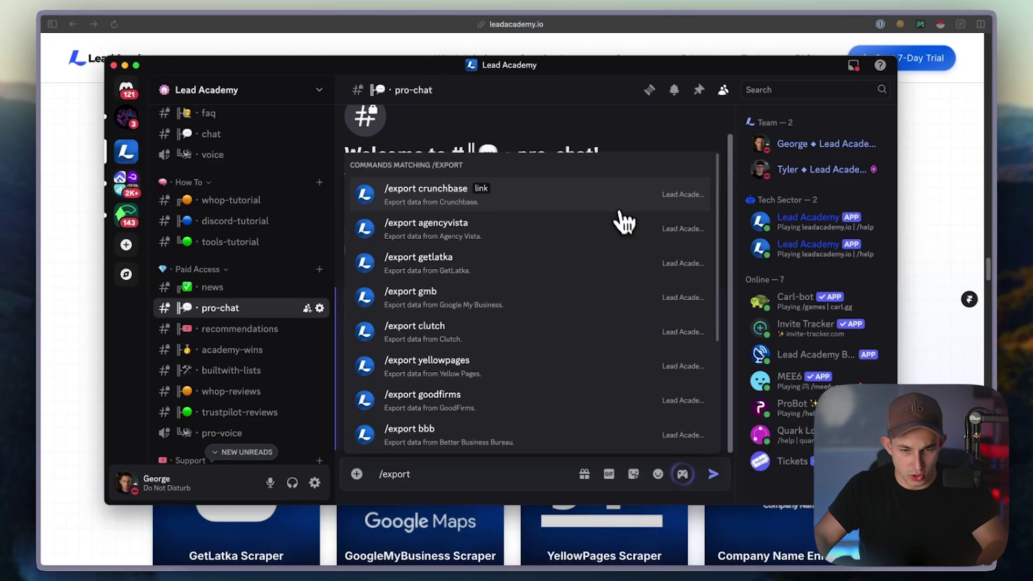
Choose /export crunchbase, paste the Crunchbase search URL as its link, and send it.
click(622, 196)
click(59, 38)
click(52, 25)
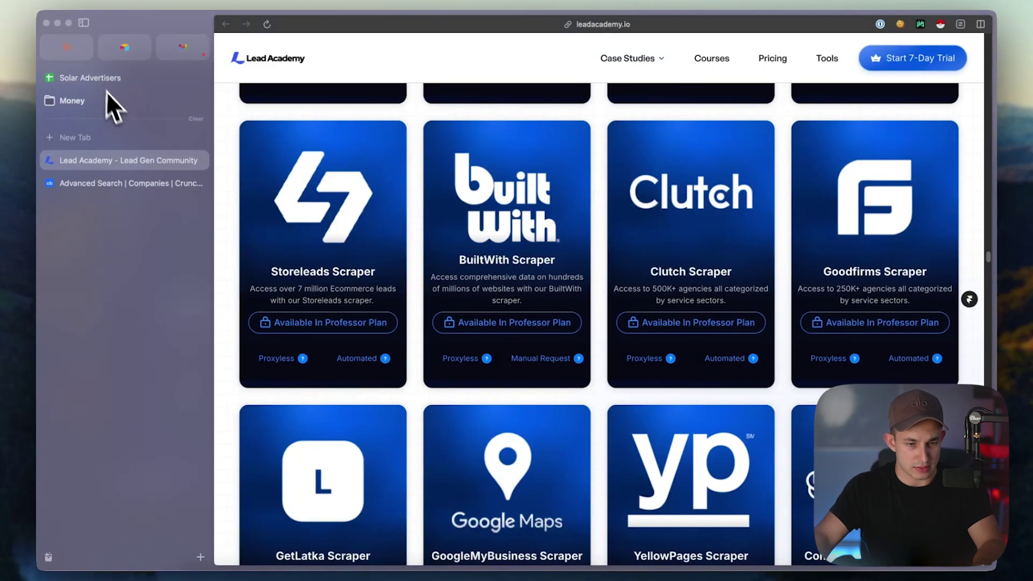
click(115, 183)
click(597, 24)
key(super+c)
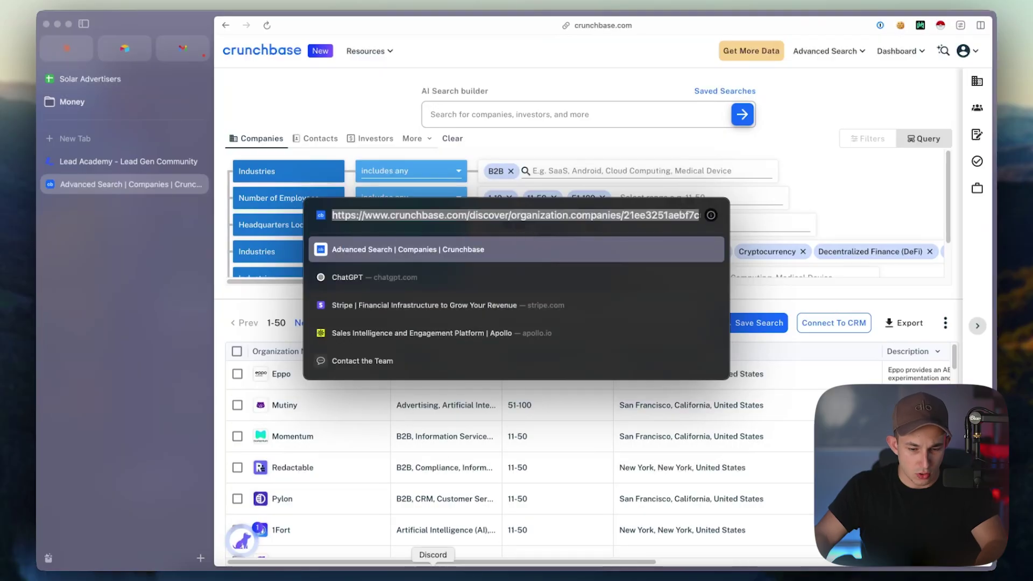
click(435, 568)
key(super+v)
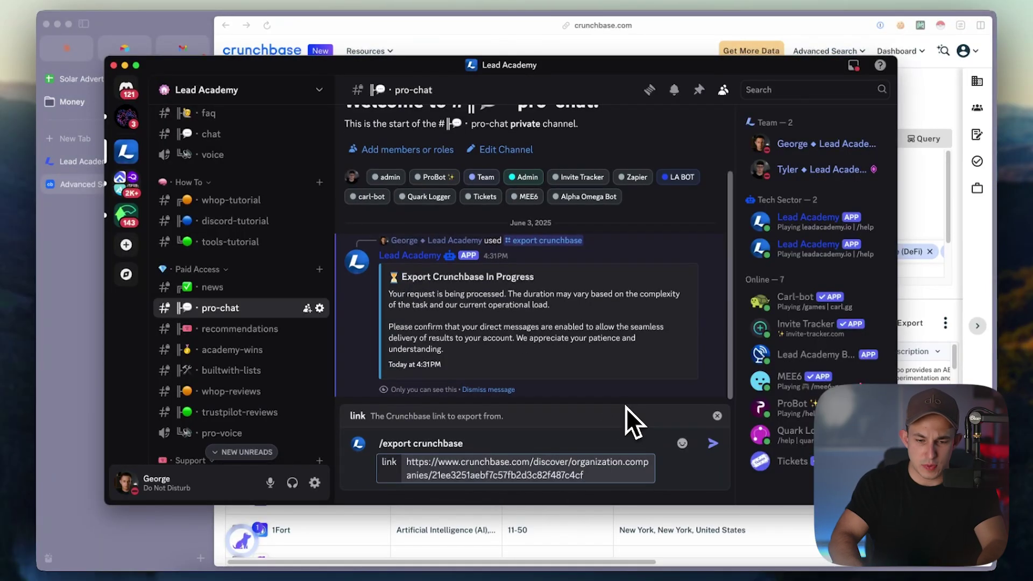
key(Return)
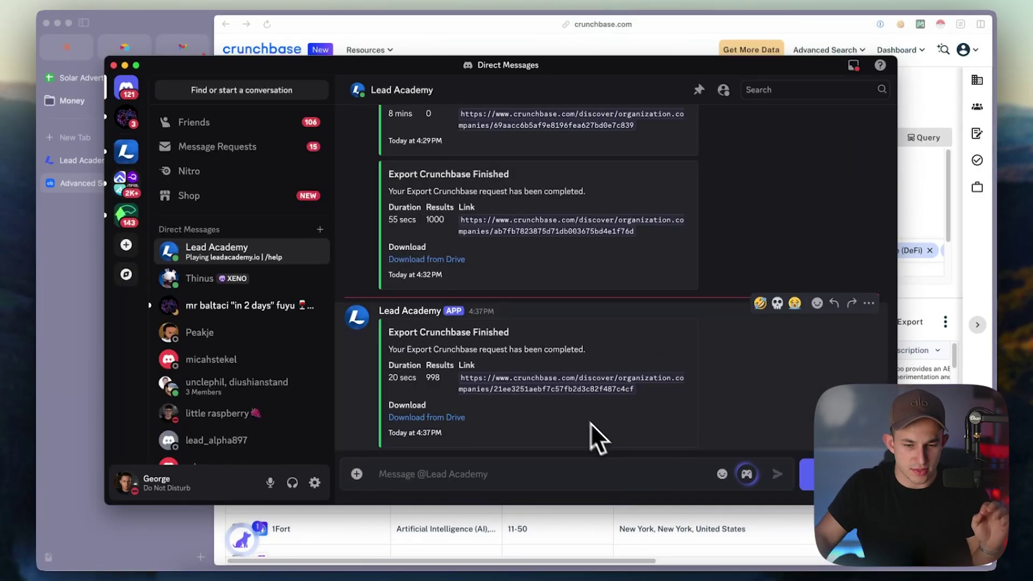
Open the 998-result export's download link to view the website CSV in Google Drive.
drag(461, 378, 626, 402)
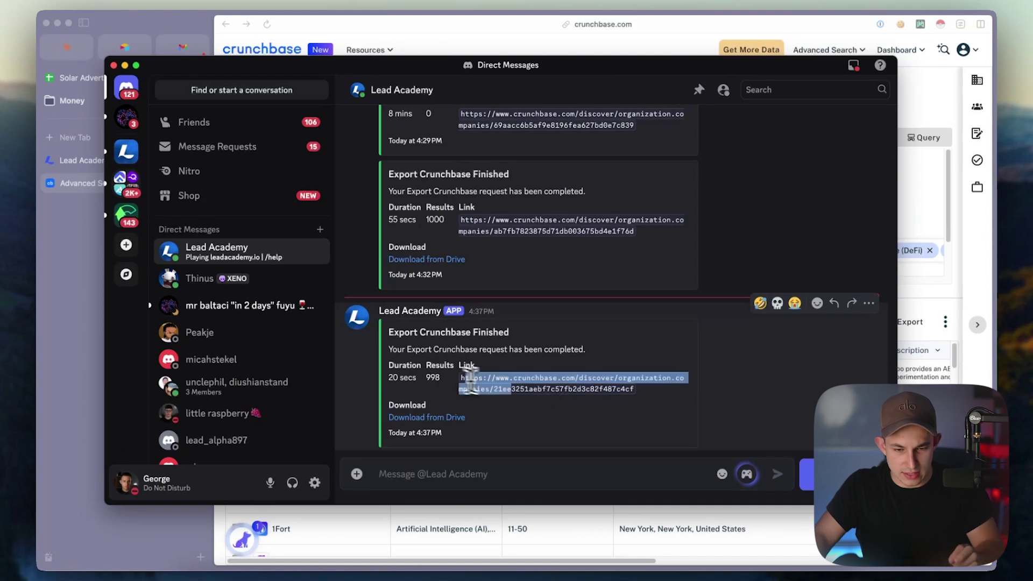
click(616, 403)
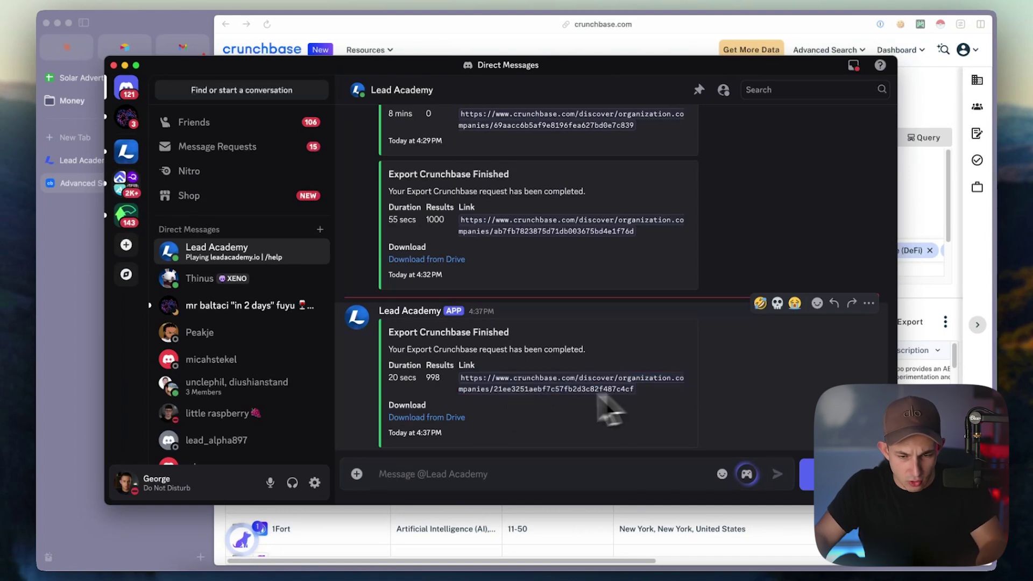
click(428, 417)
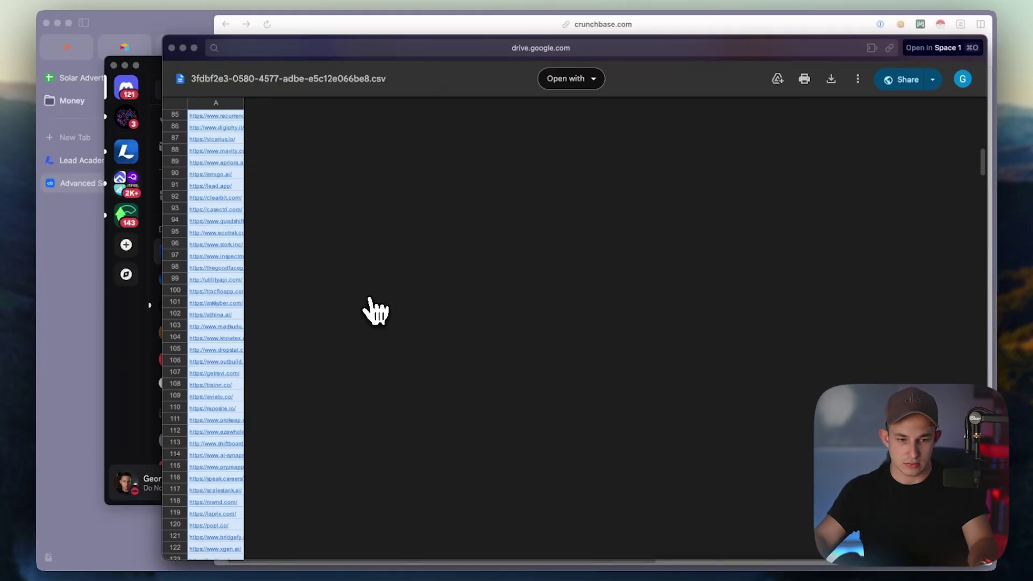
Switch back to the Crunchbase advanced search showing 6,888 filtered companies.
click(56, 217)
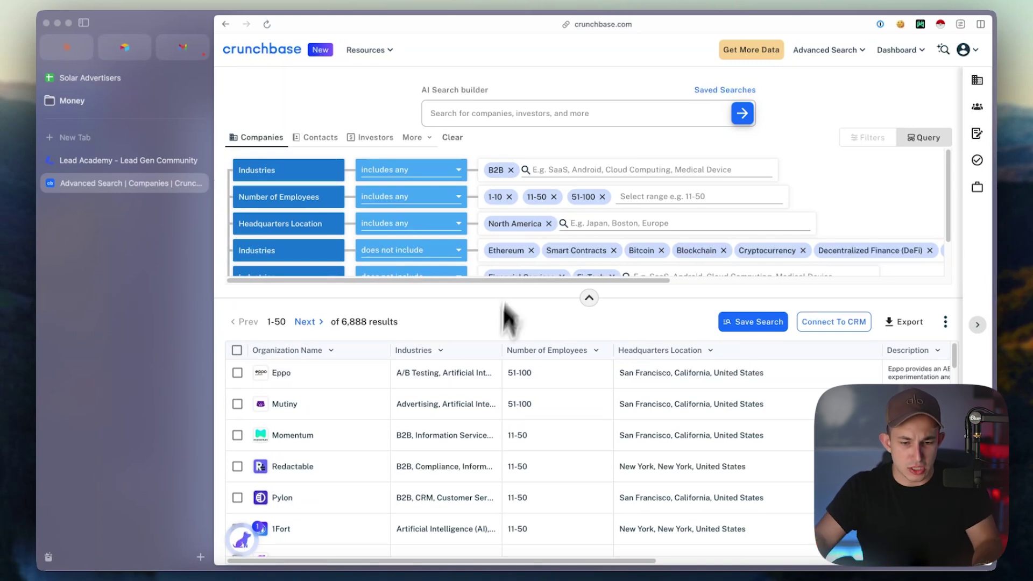
Browse the filtered Crunchbase company results table.
scroll(528, 345, down, 3)
scroll(484, 409, up, 3)
scroll(436, 231, down, 2)
scroll(462, 388, down, 3)
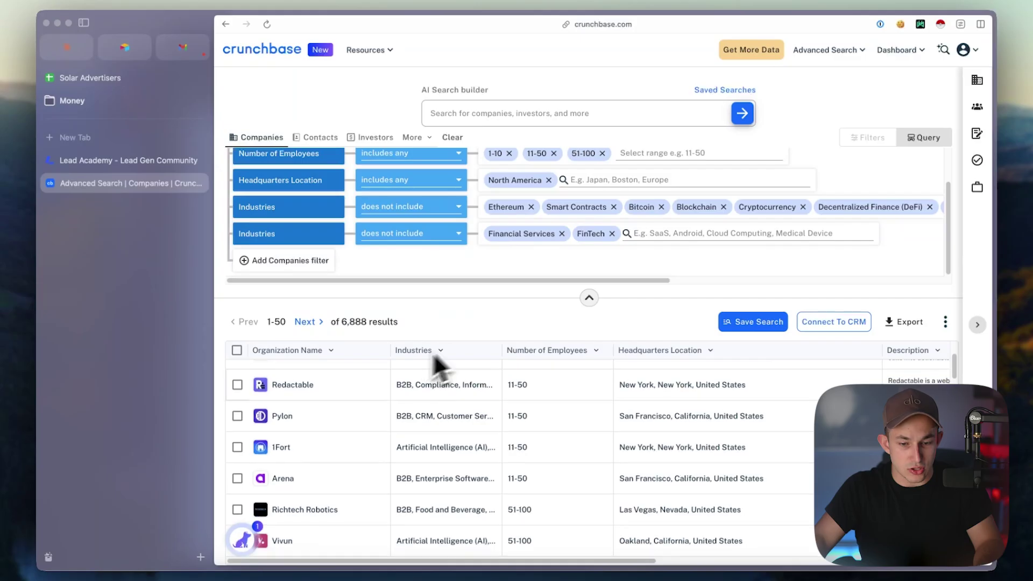
scroll(450, 425, up, 3)
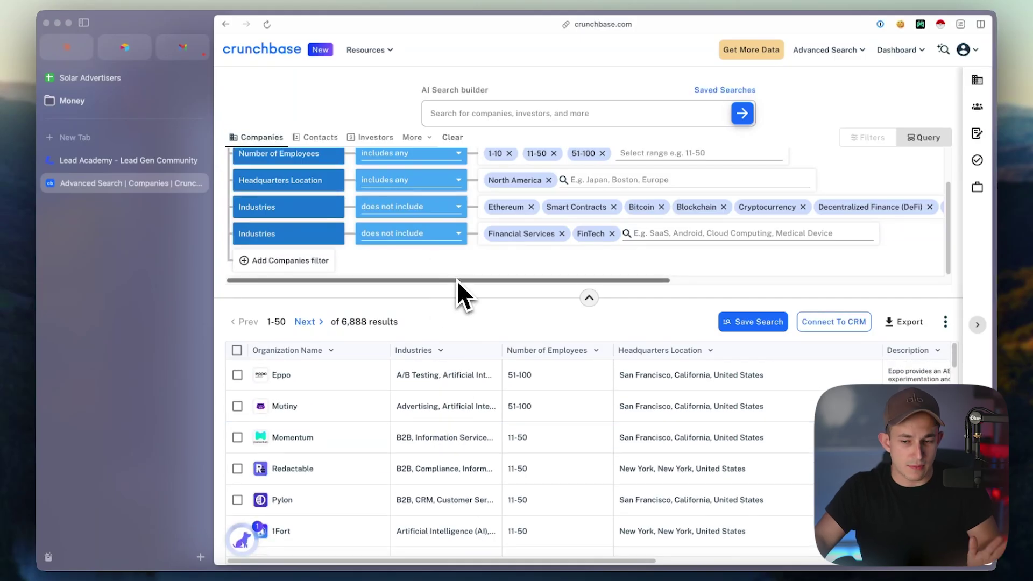
scroll(565, 231, up, 2)
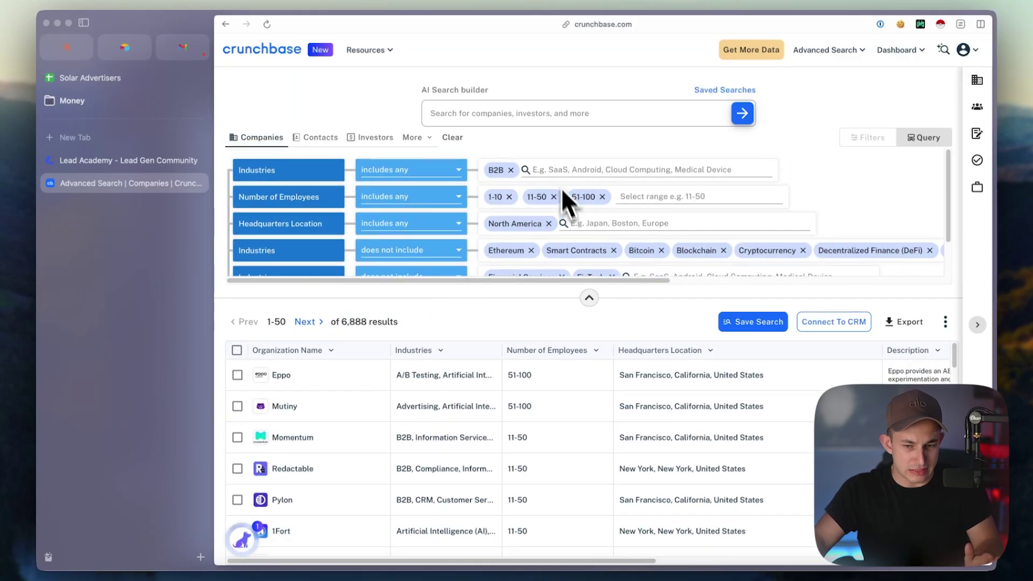
scroll(565, 202, down, 2)
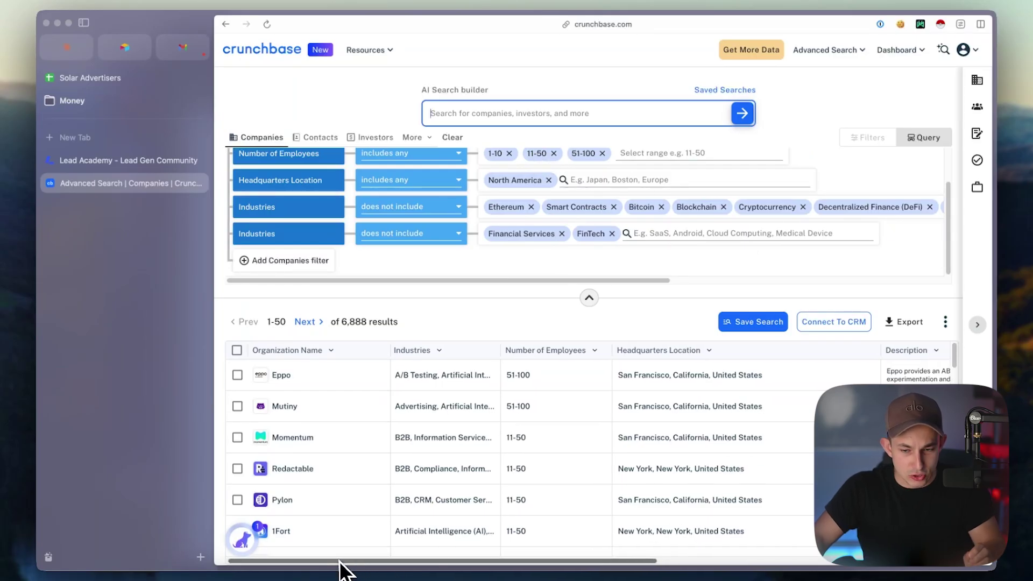
drag(341, 561, 430, 559)
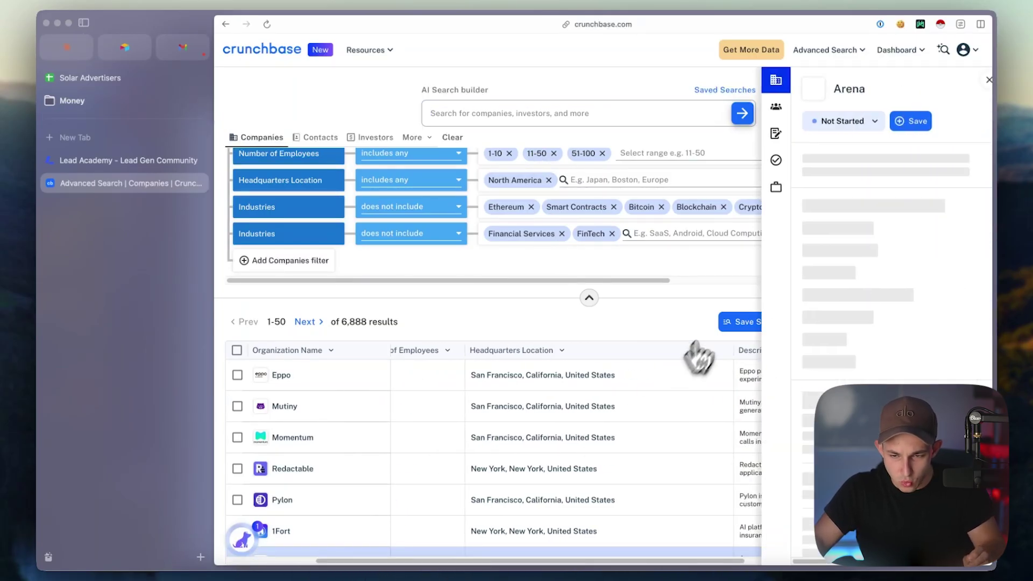
click(988, 92)
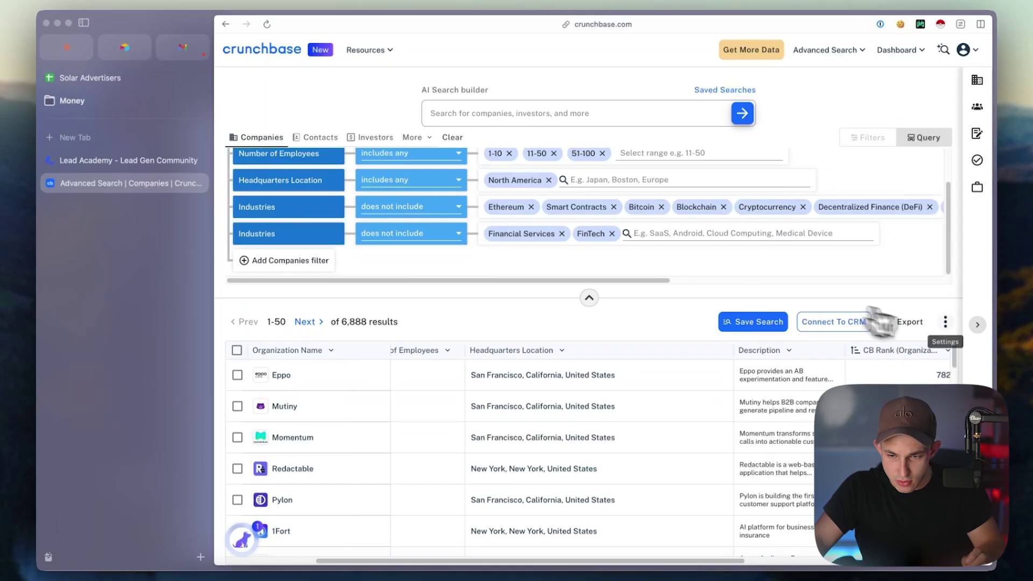
Add the Basic Info > Website column to the results table through Edit table view.
click(947, 323)
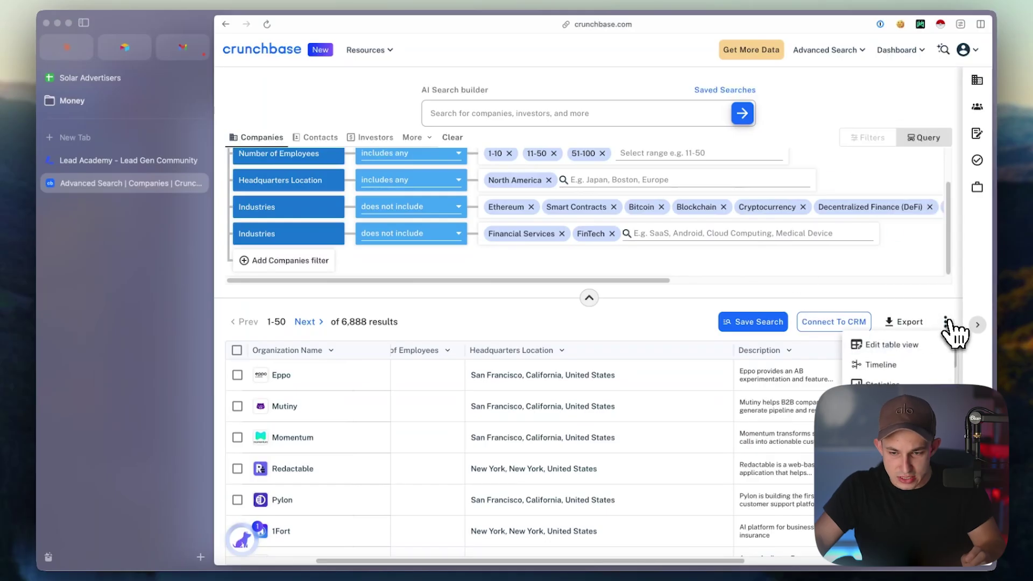
click(925, 347)
click(517, 198)
text(website)
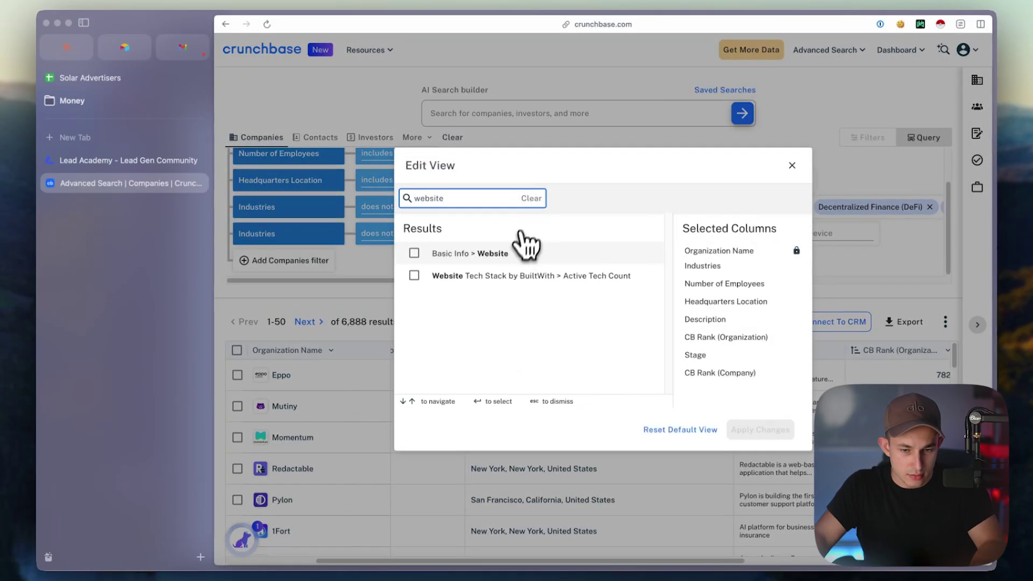
click(506, 254)
click(773, 430)
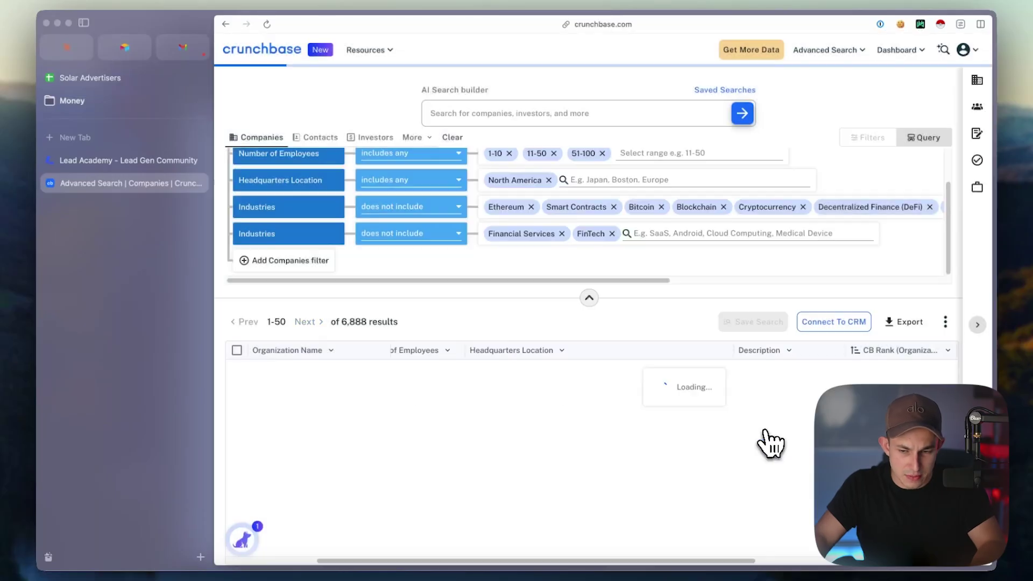
scroll(720, 562, right, 5)
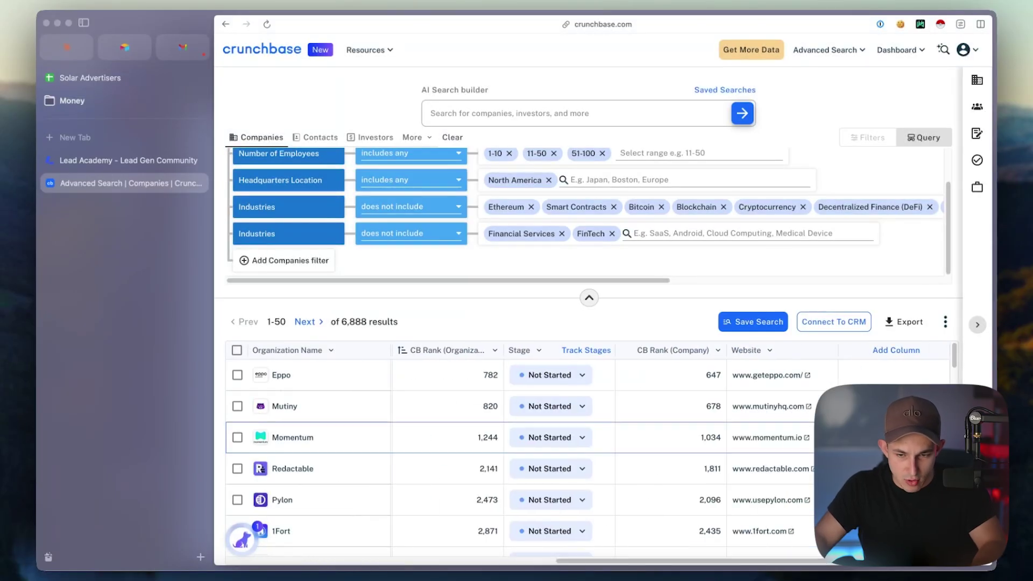
Drag the Website column left to sit right after Organization Name, ahead of Industries.
drag(764, 352, 484, 357)
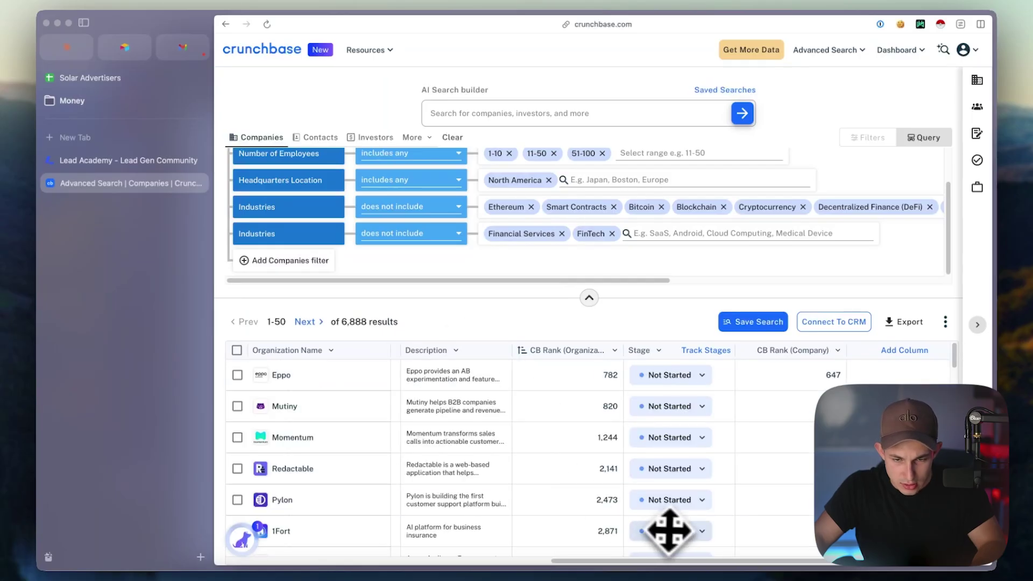
scroll(384, 562, left, 5)
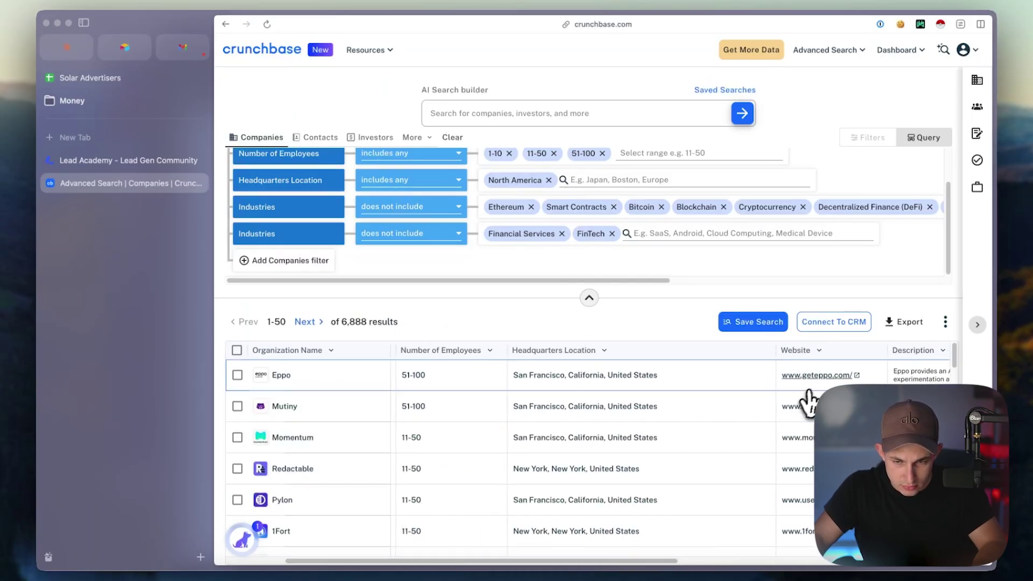
drag(795, 351, 473, 349)
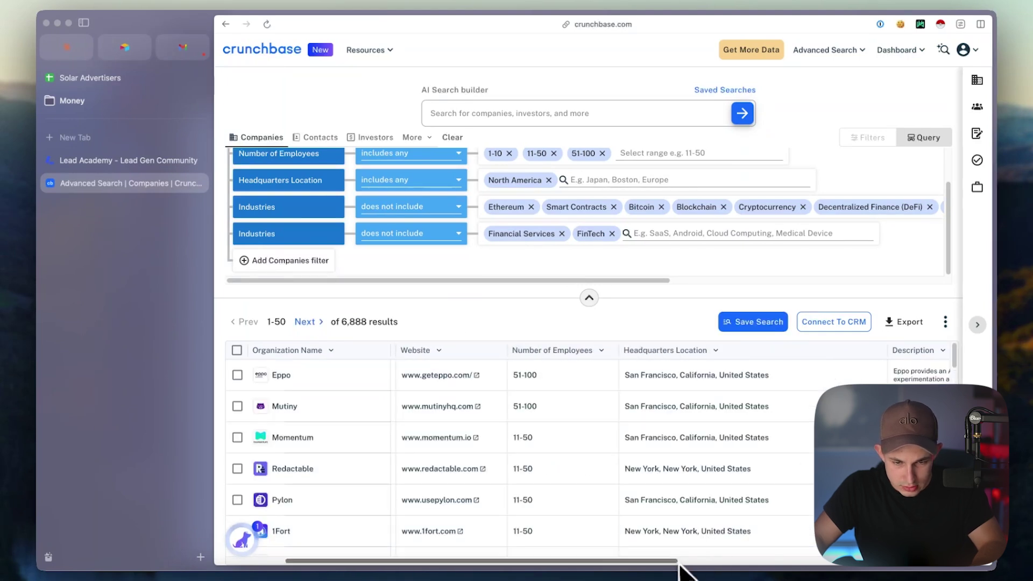
drag(679, 564, 620, 563)
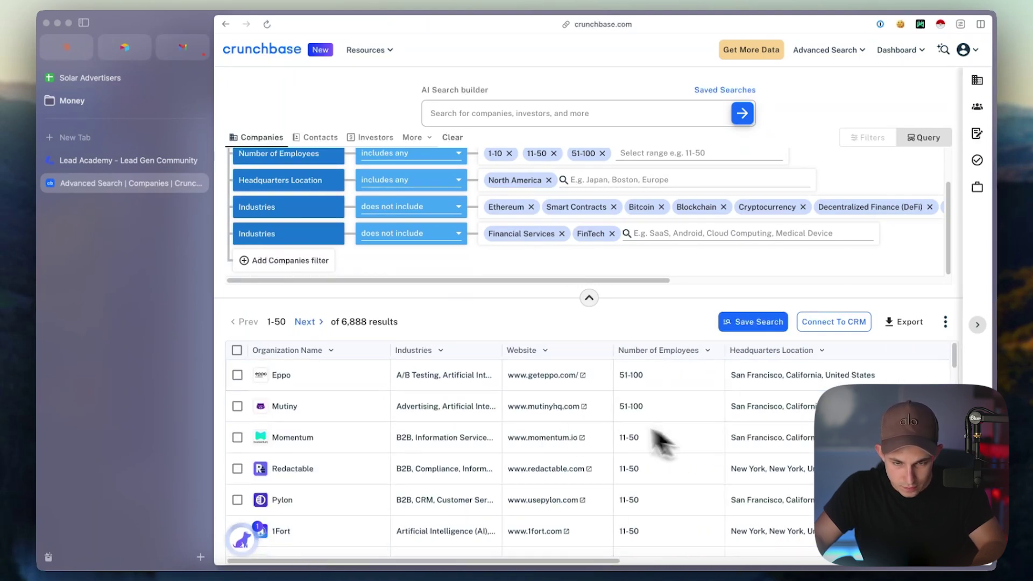
drag(534, 347, 489, 350)
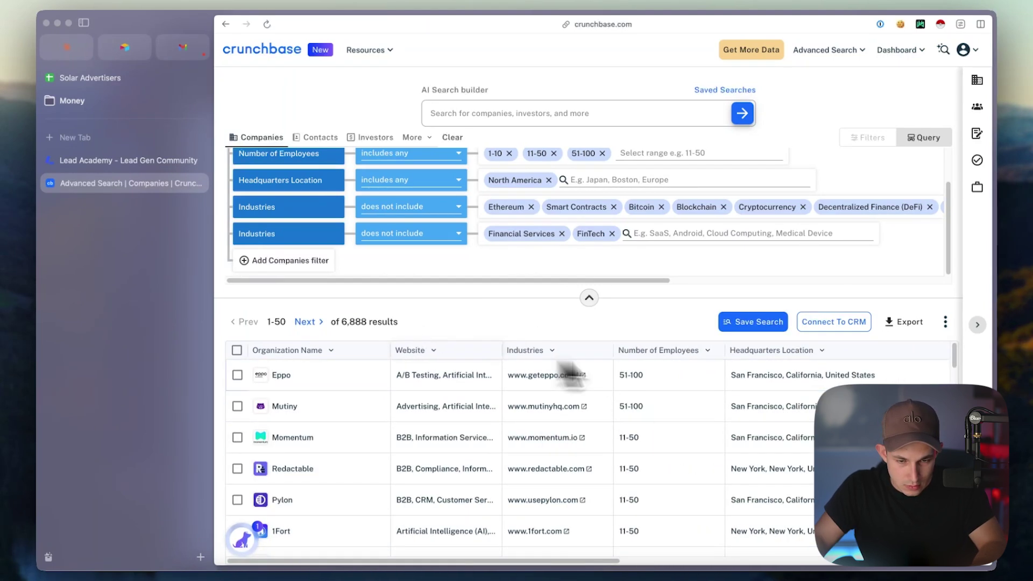
scroll(474, 372, down, 2)
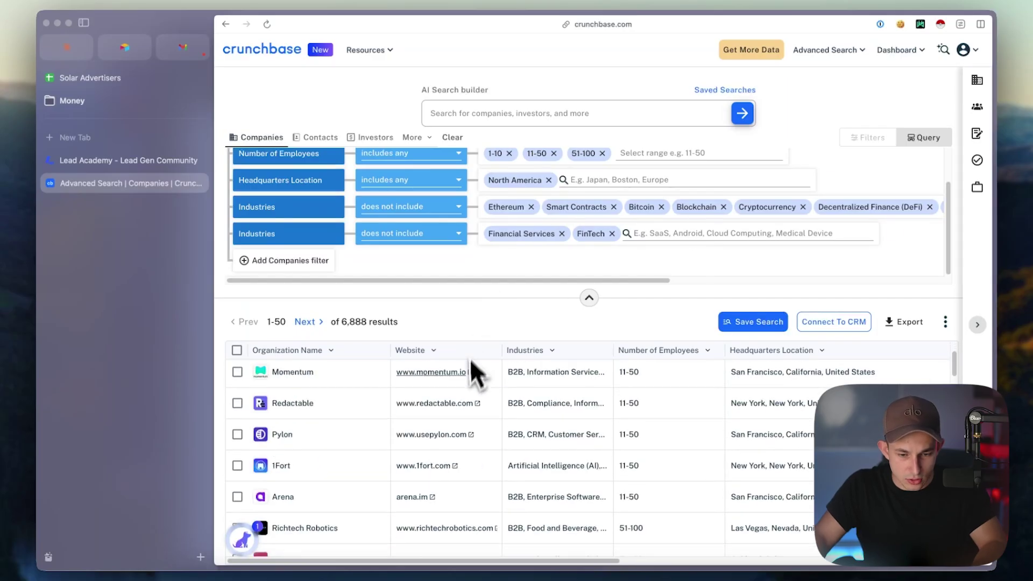
scroll(474, 387, up, 2)
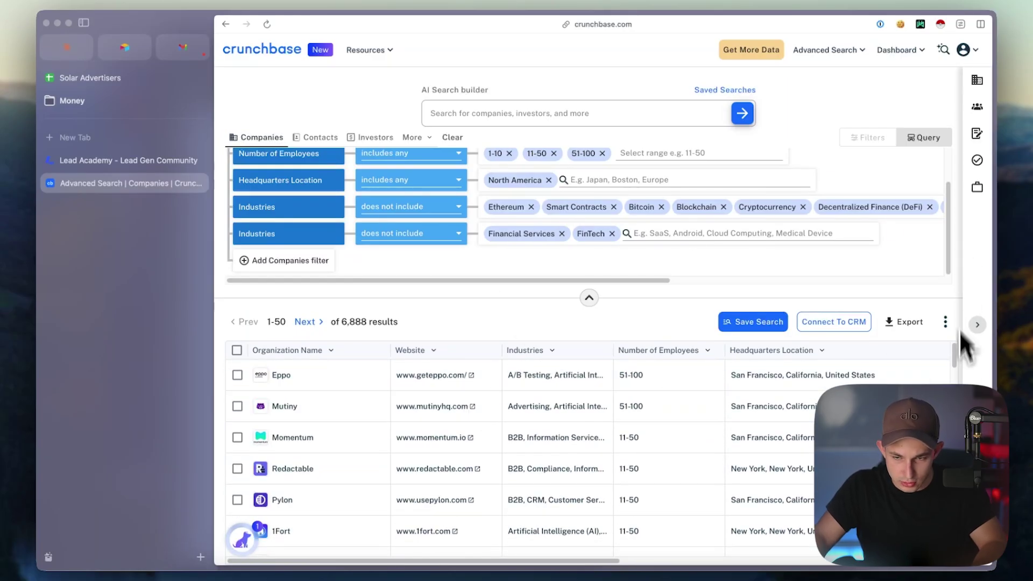
scroll(947, 328, down, 10)
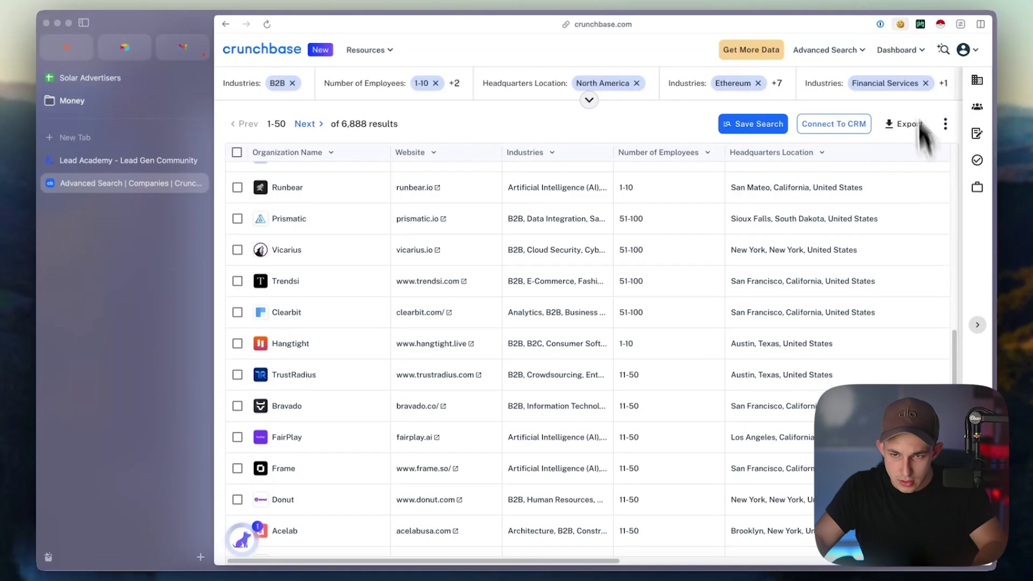
Launch Instant Data Scraper, mark the results' Next link, and start crawling.
click(941, 24)
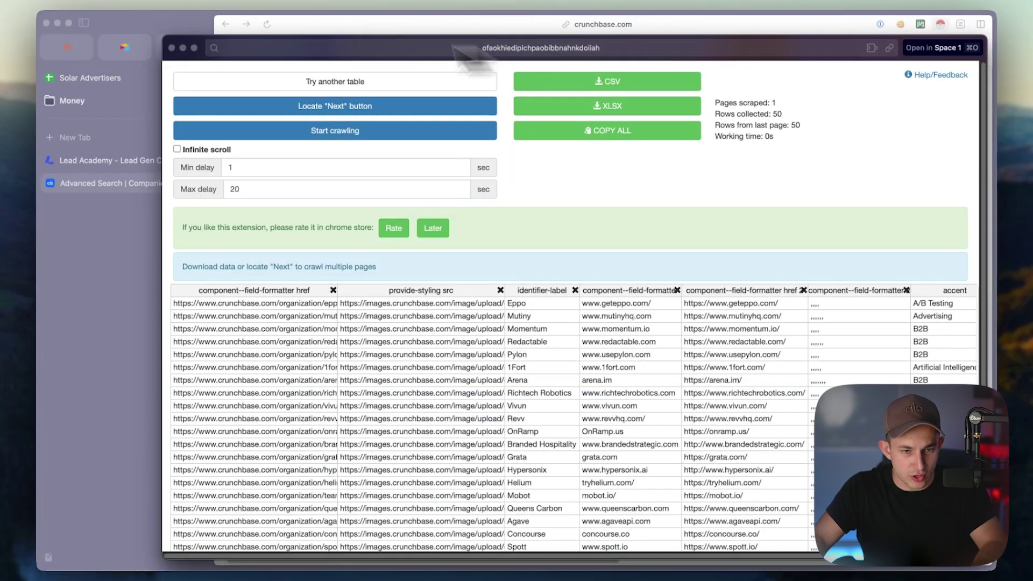
drag(194, 35, 601, 48)
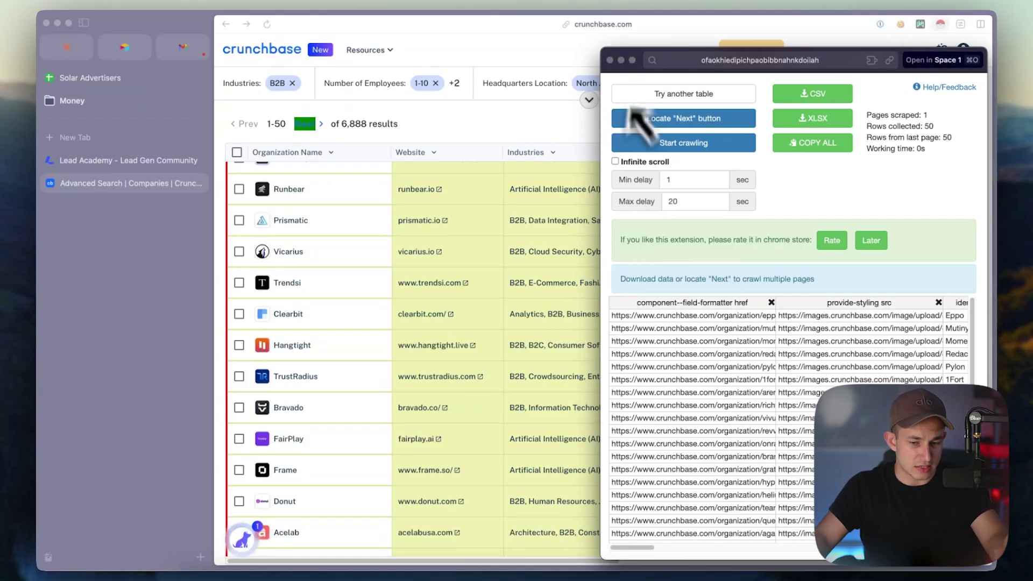
scroll(377, 344, down, 10)
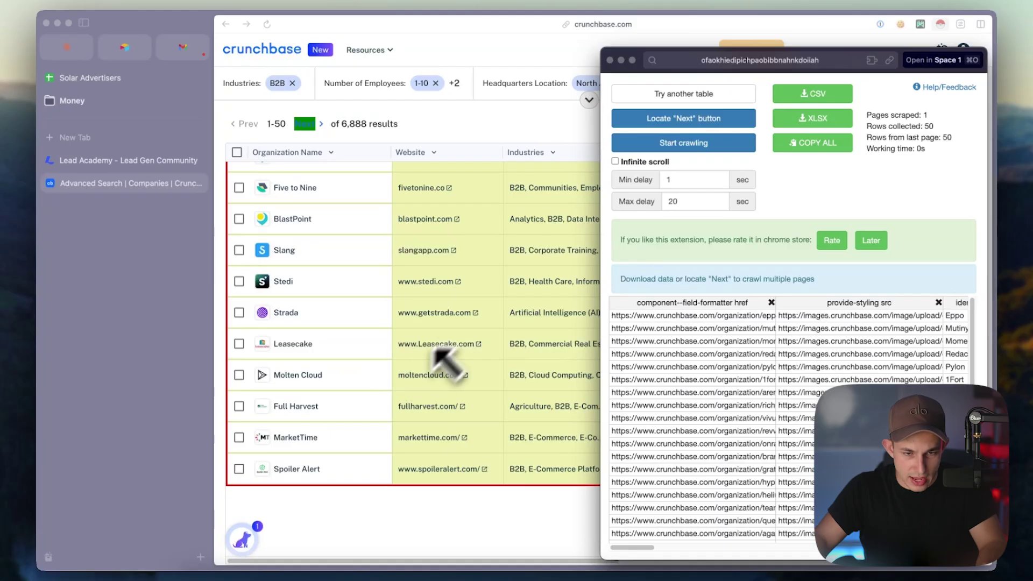
click(669, 124)
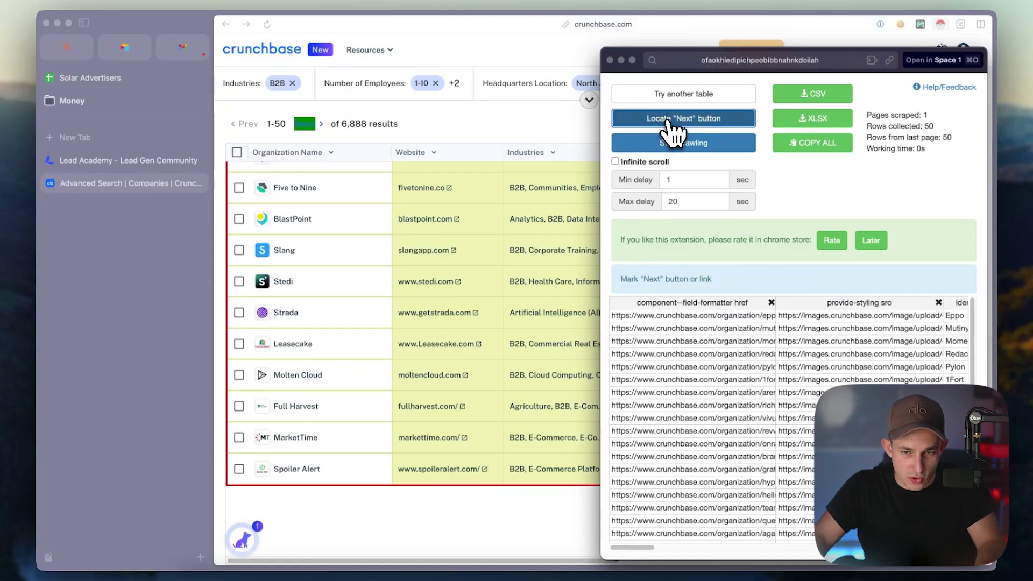
click(305, 125)
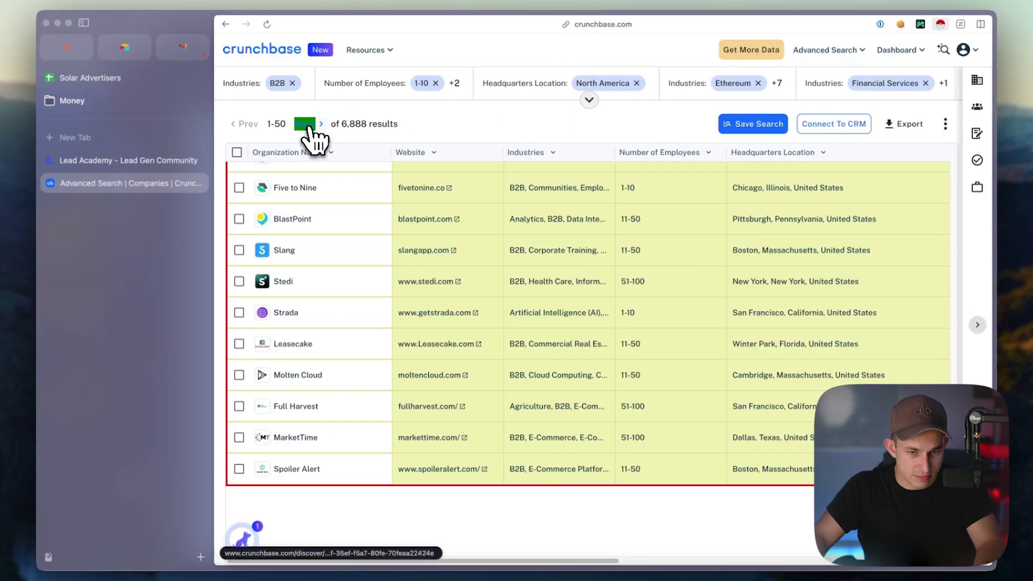
right_click(603, 574)
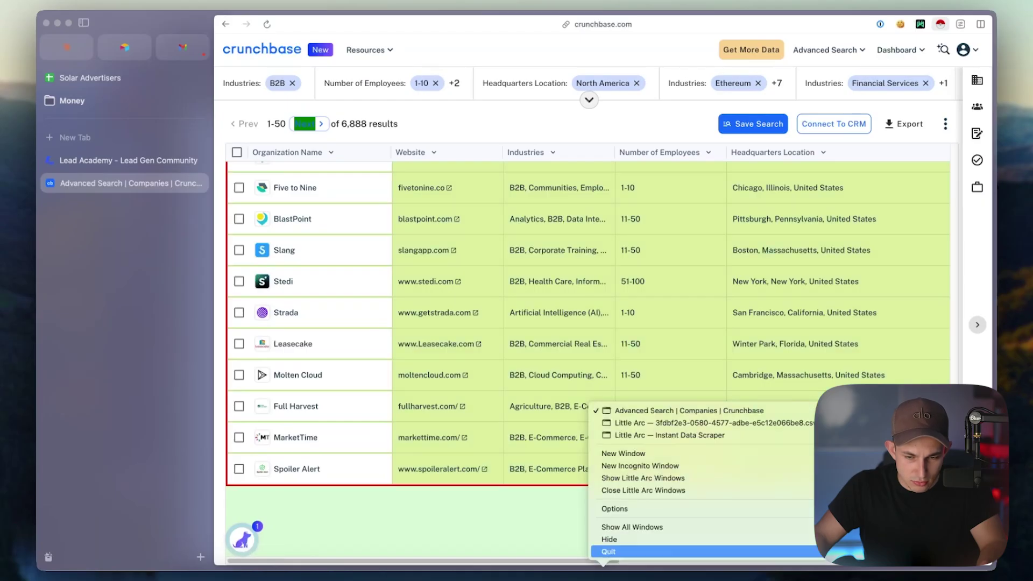
click(646, 435)
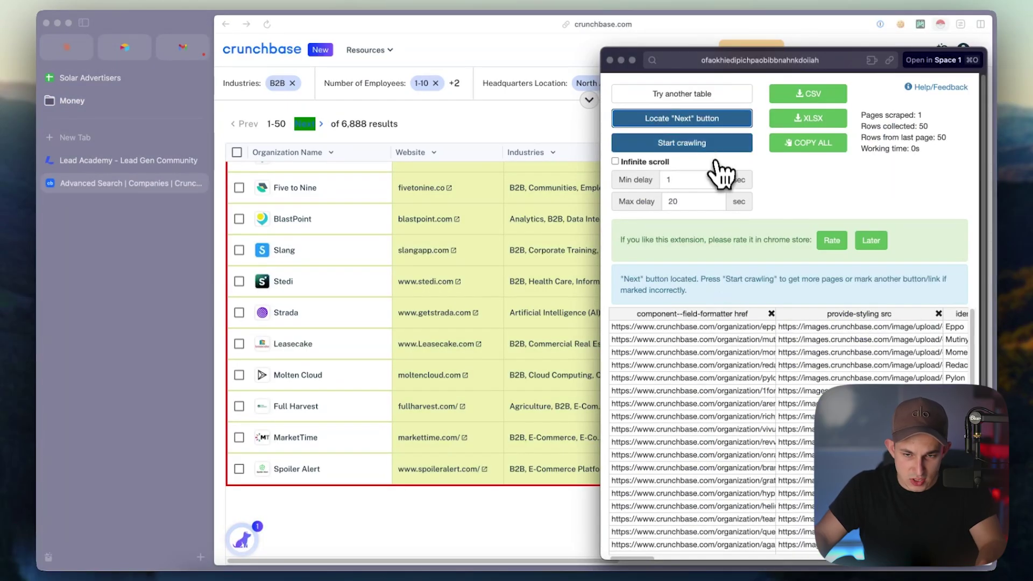
click(709, 143)
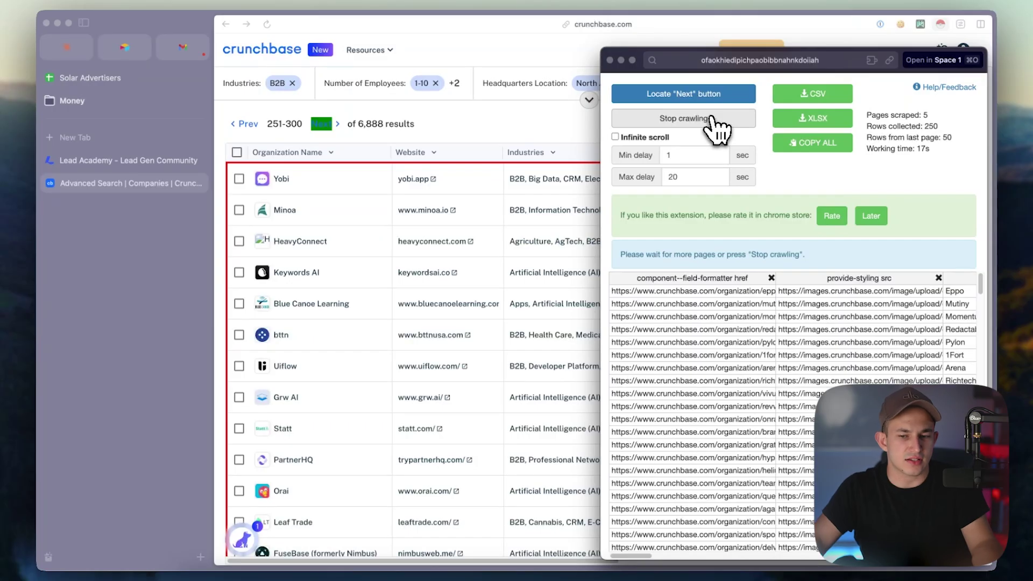
Stop crawling at 6 pages and 300 rows, copy all, and open sheets.google.com in a new tab.
click(713, 117)
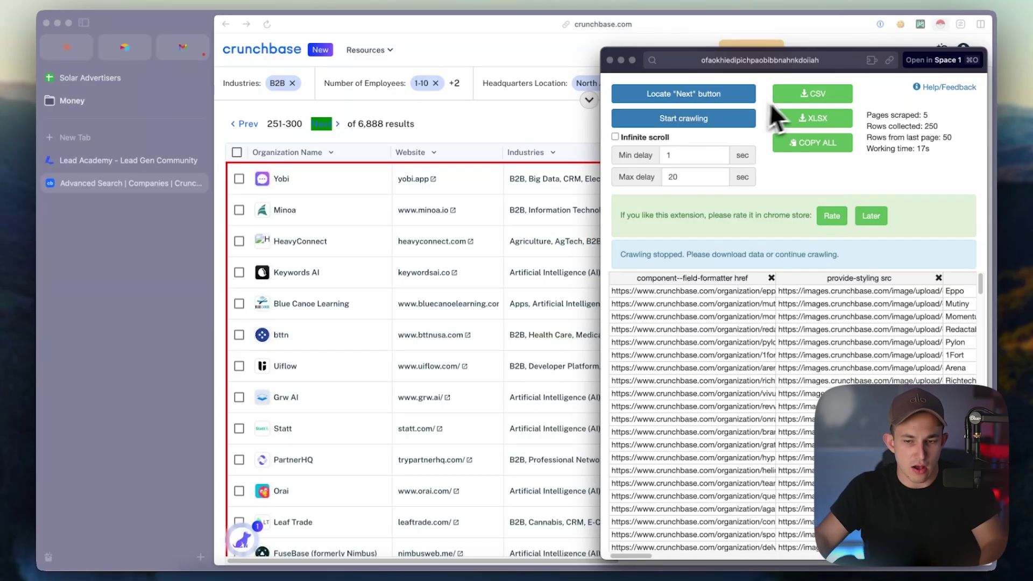
click(809, 145)
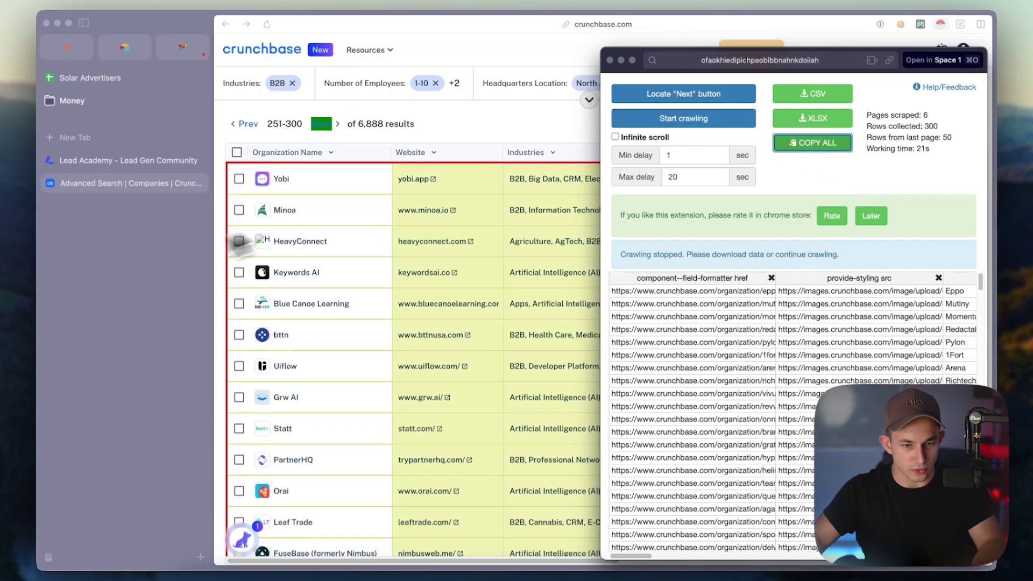
key(super+t)
key(Return)
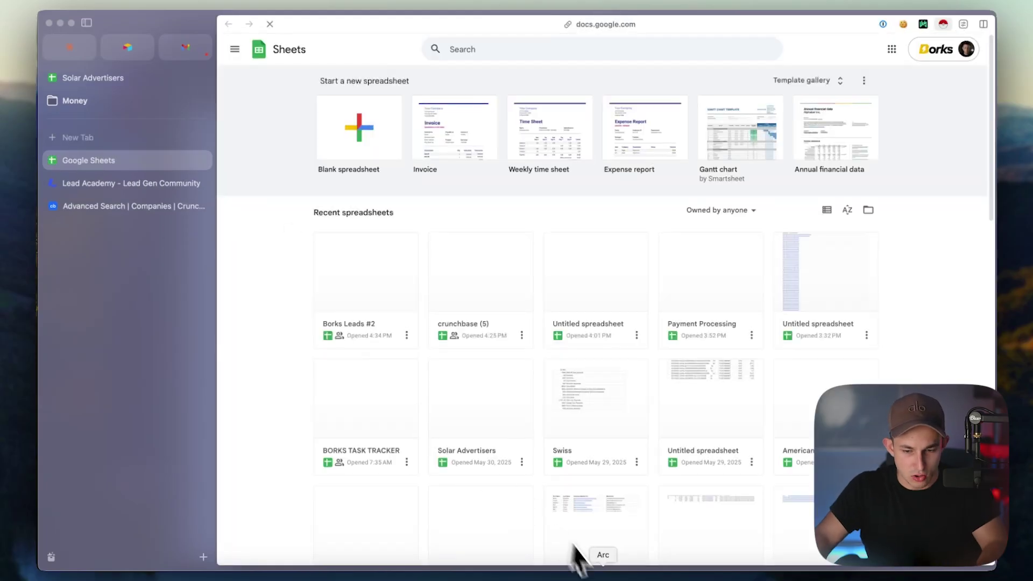
Copy all scraped rows again and paste them into a new blank spreadsheet.
right_click(574, 545)
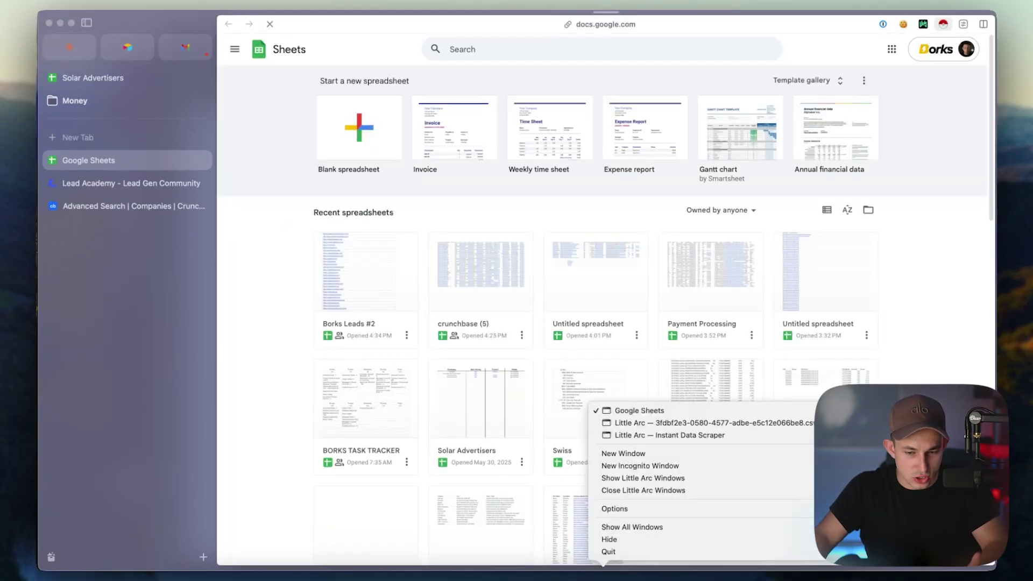
click(656, 436)
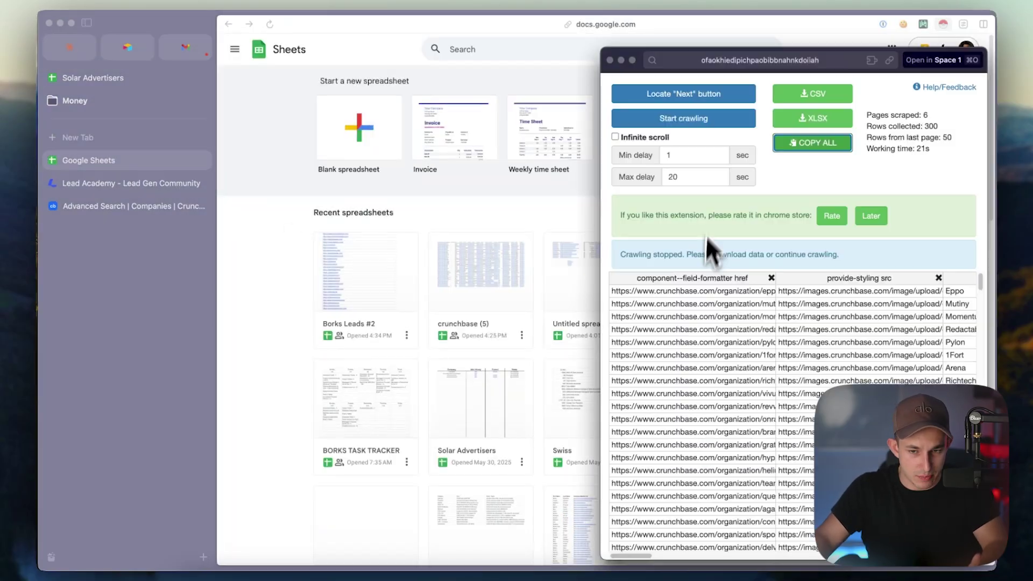
click(819, 148)
click(393, 148)
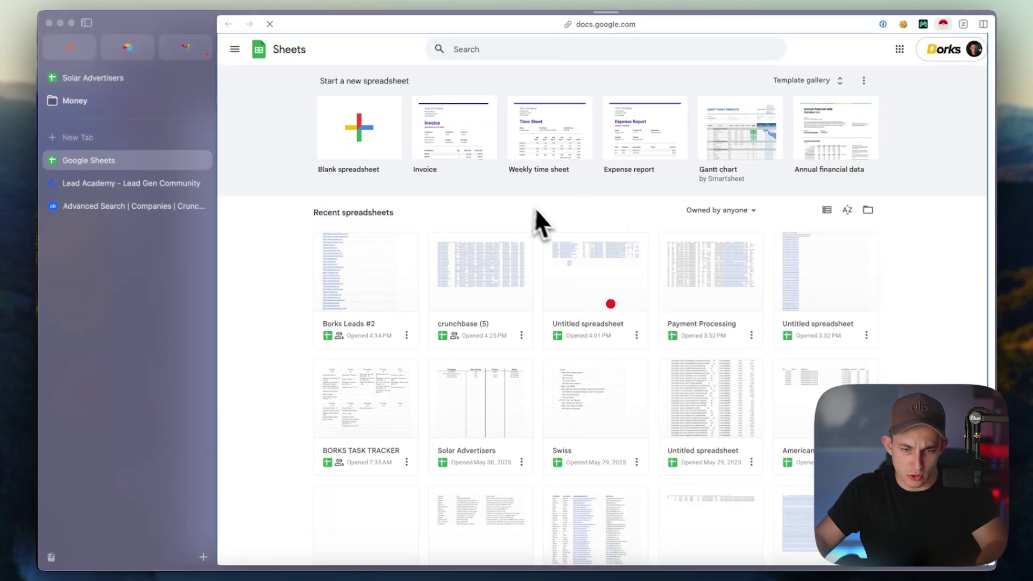
key(cmd+v)
Widen column E to show the full website URLs and select them.
click(518, 247)
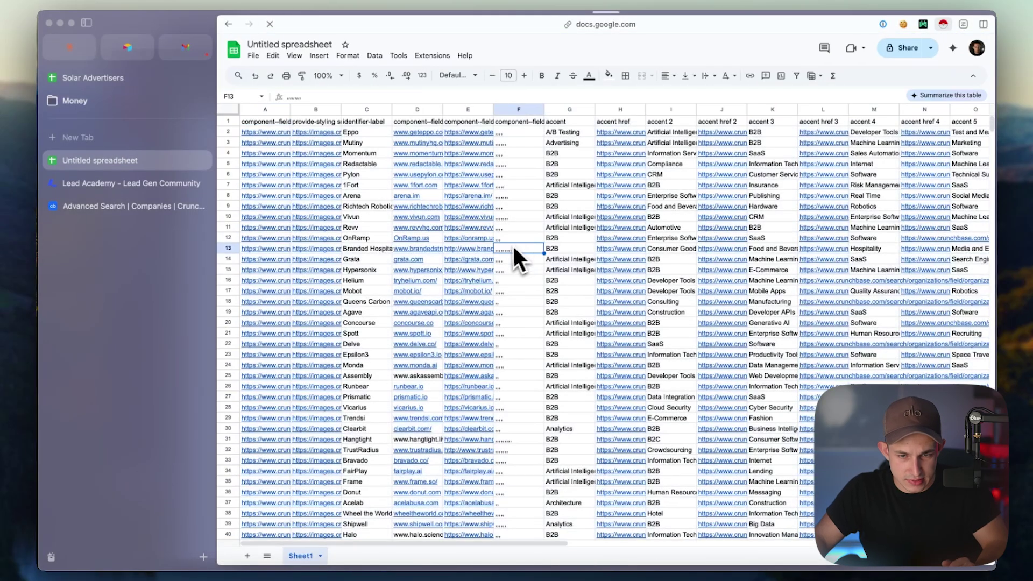
drag(492, 113, 629, 111)
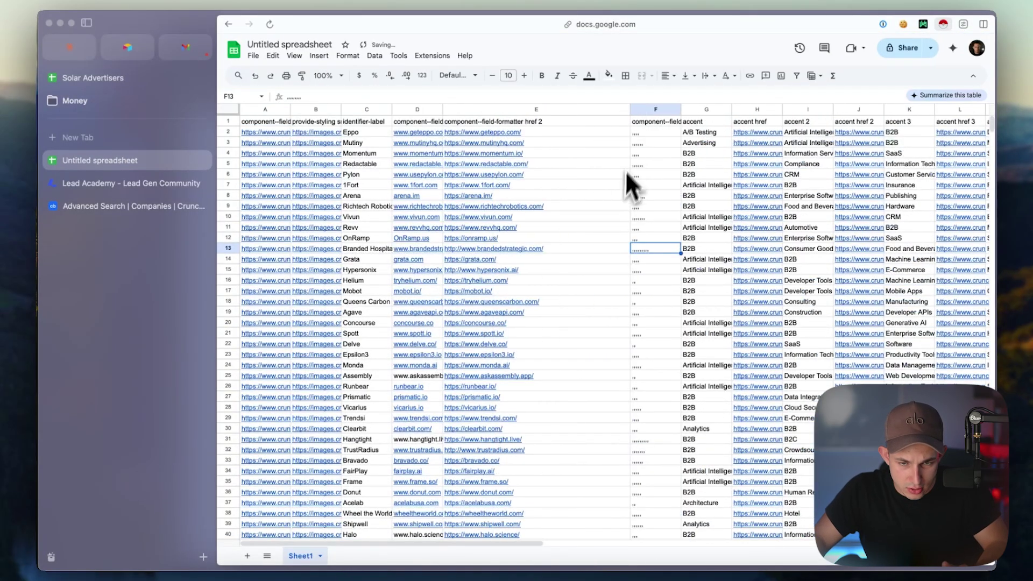
drag(532, 134, 522, 442)
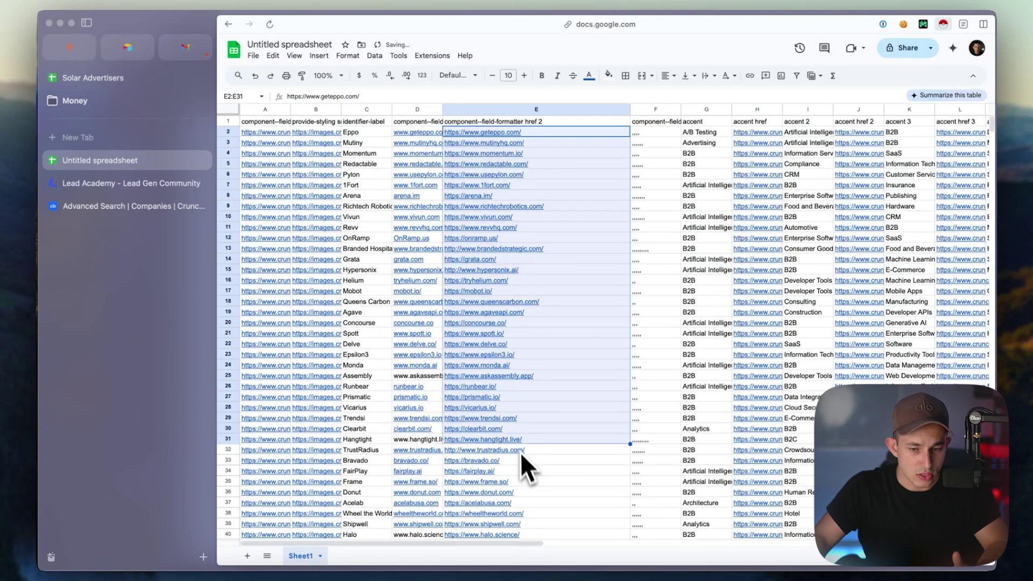
mouse_move(537, 382)
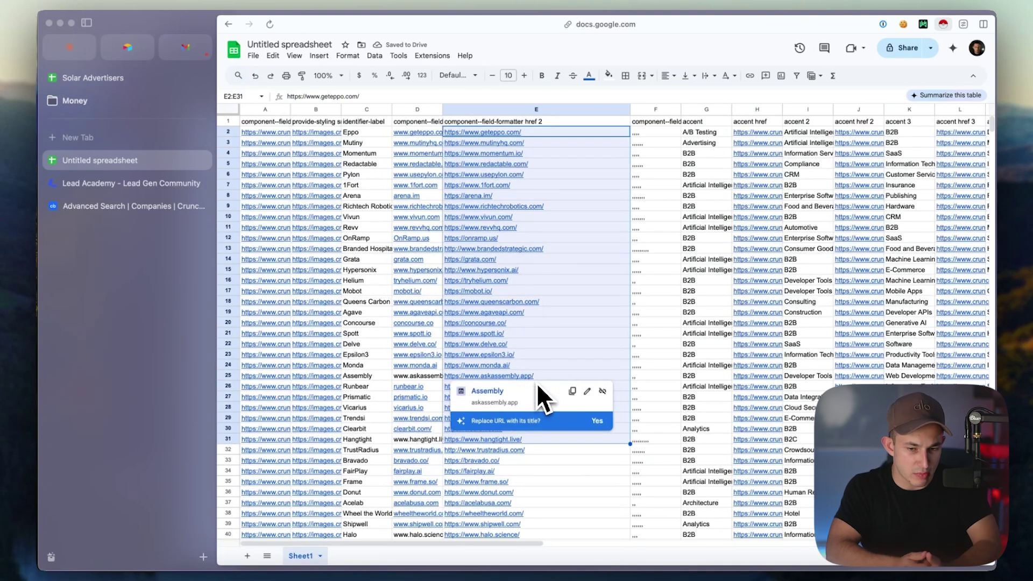